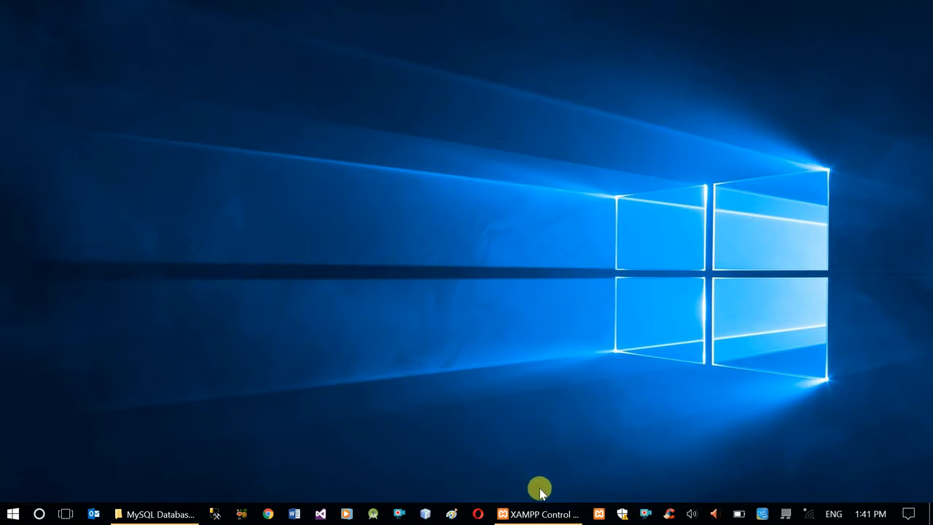
Open the MySQL admin page from the XAMPP Control Panel and load it in the browser at localhost:8090/phpmyadmin/.
click(543, 515)
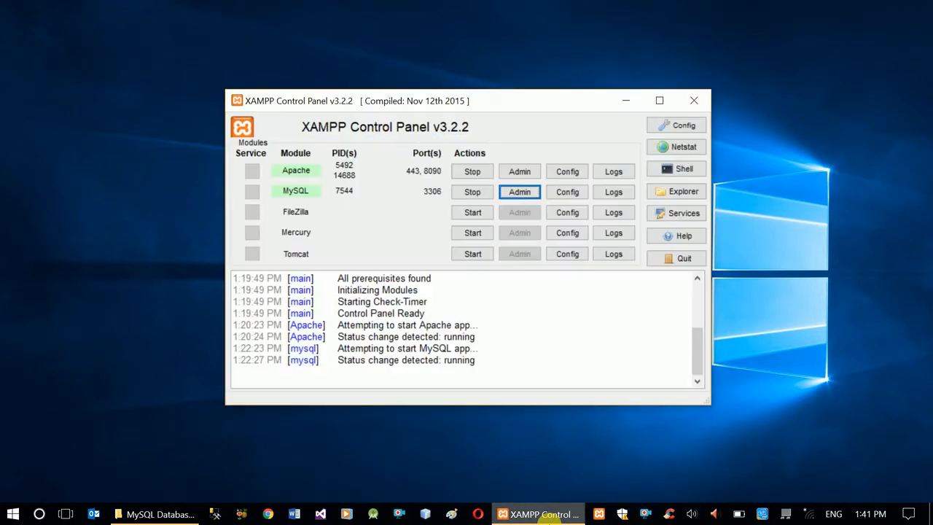
click(521, 192)
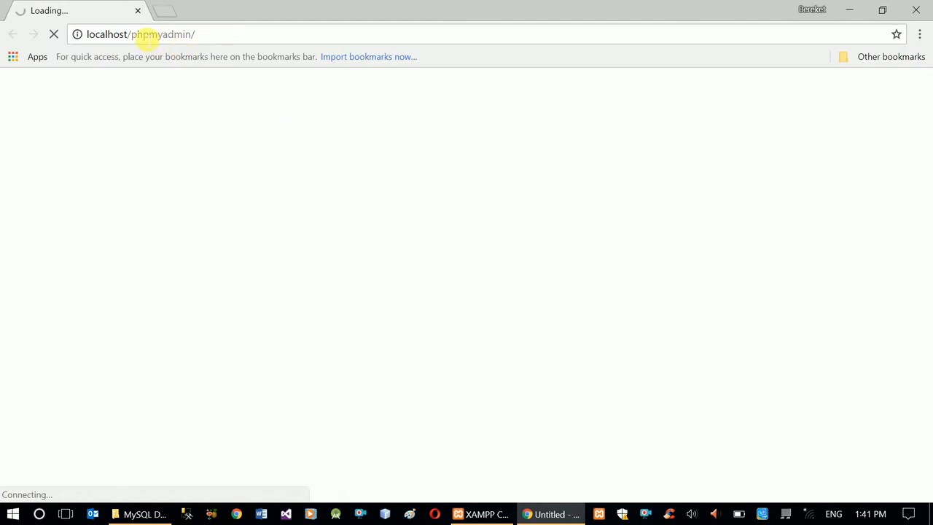
click(129, 35)
click(129, 34)
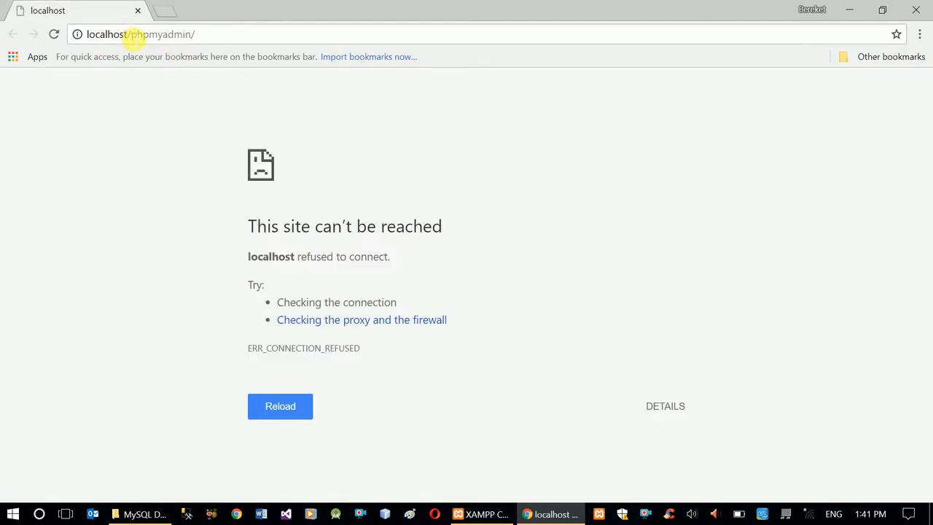
text(:8090)
key(Return)
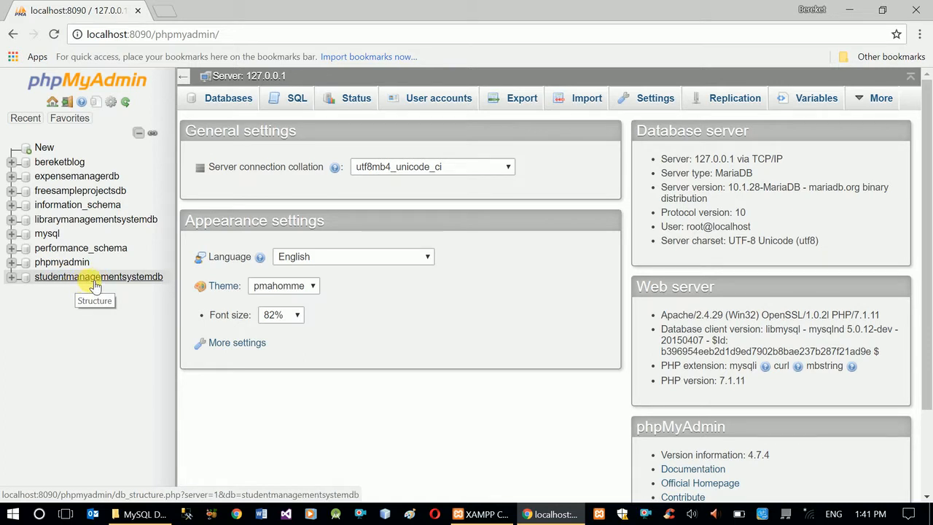
Start a new four-column table named tblStudent in the studentmanagementsystemdb database.
click(14, 280)
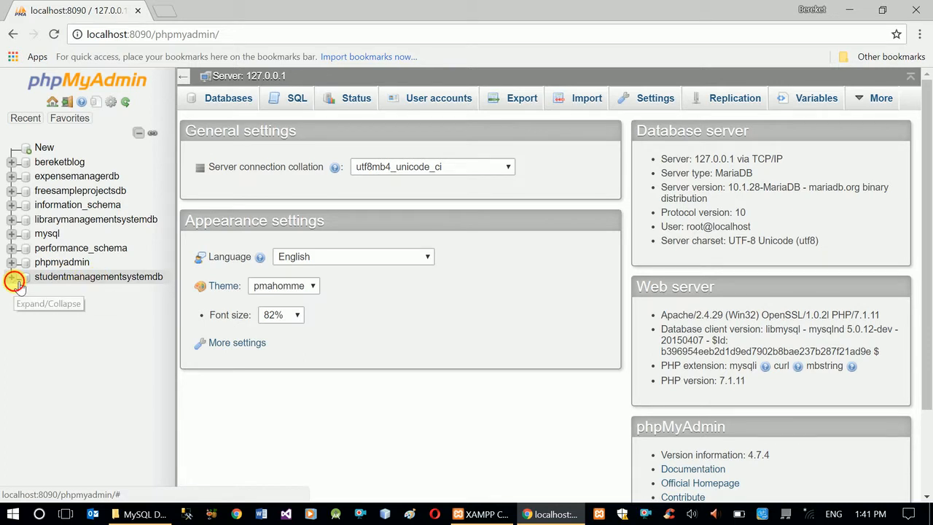
click(77, 277)
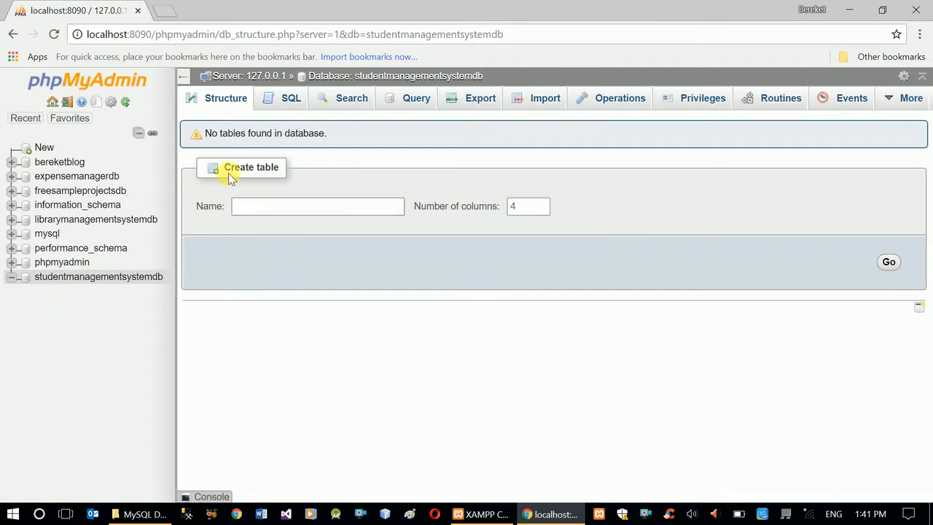
click(316, 211)
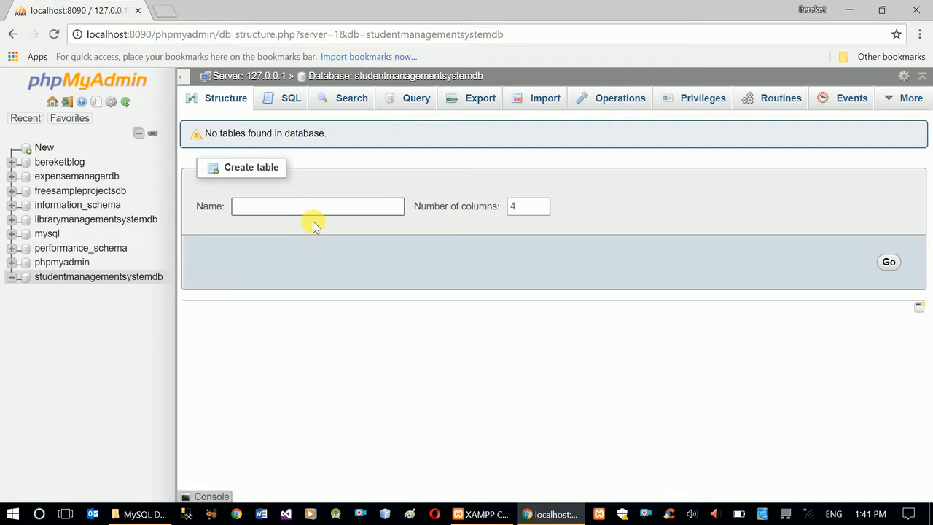
text(tblStudent)
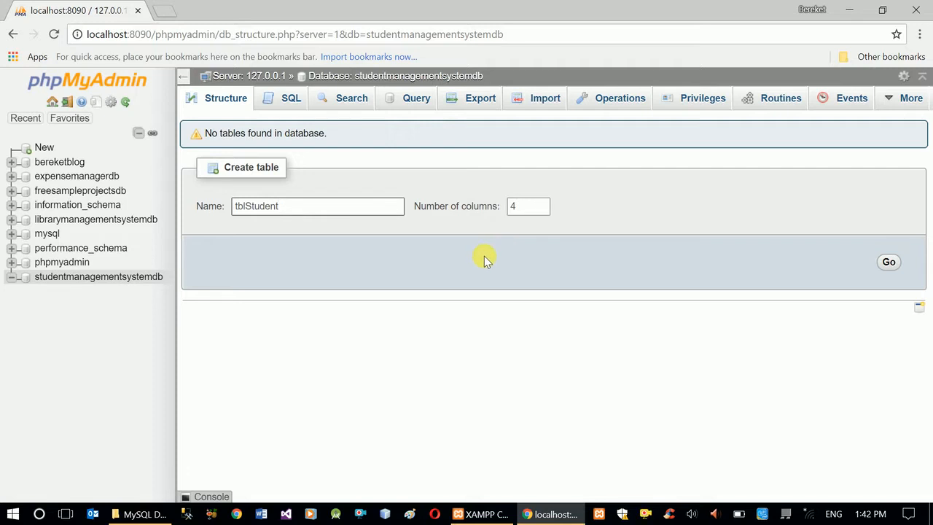
click(894, 265)
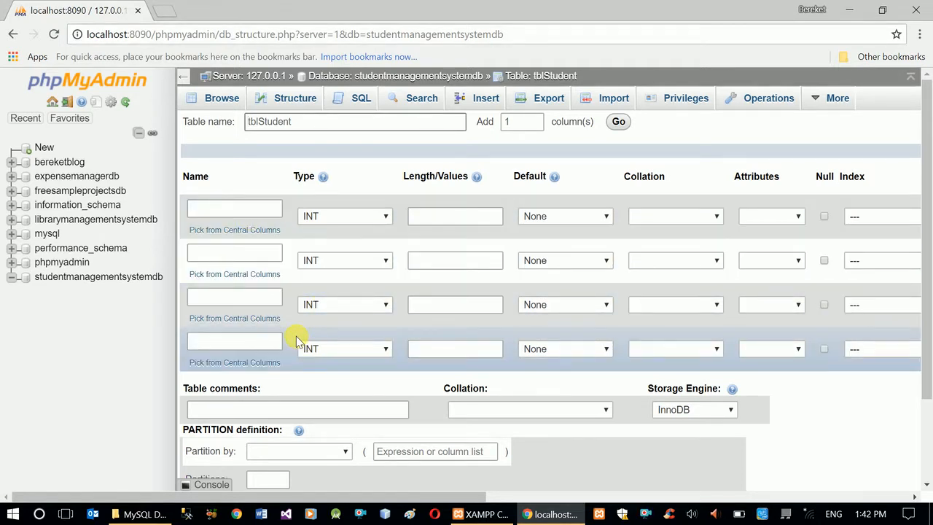
Name the first two columns of the new table ID and Fullname.
click(251, 212)
click(248, 212)
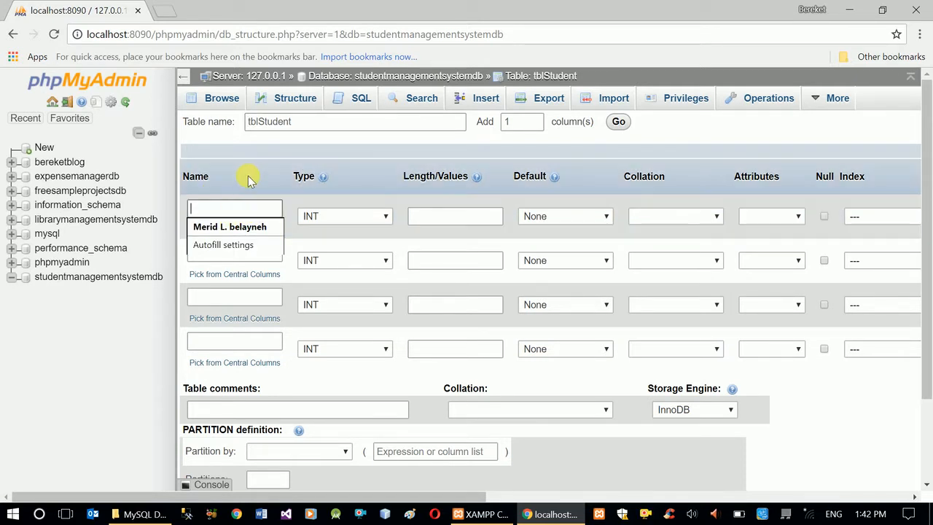
text(ID)
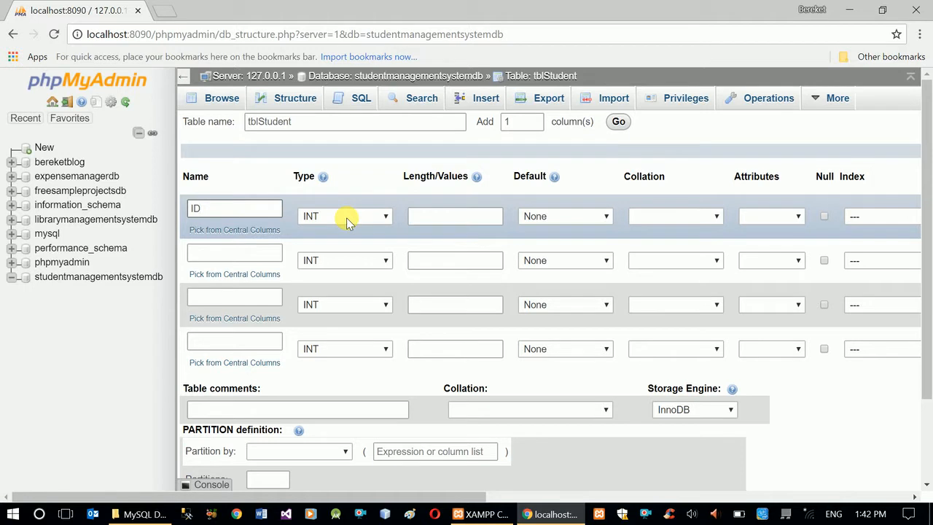
click(248, 256)
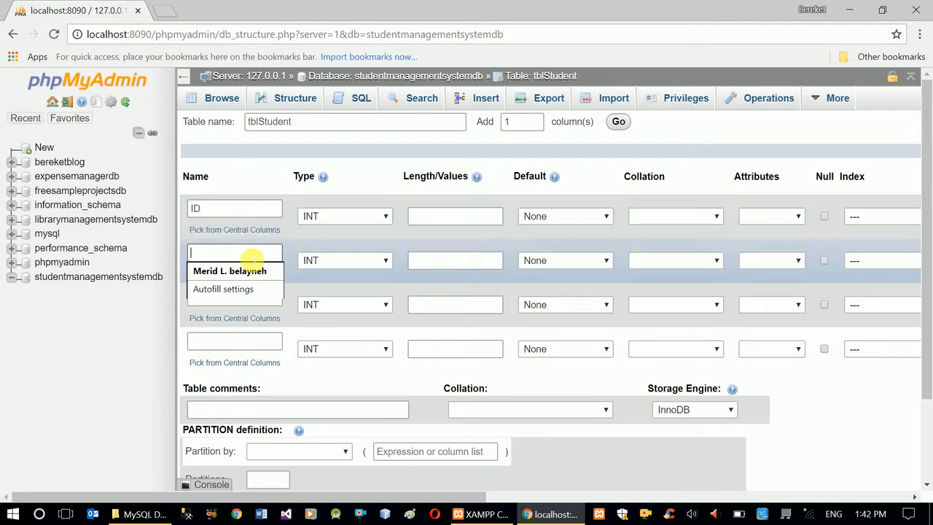
text(Stude)
key(BackSpace)
key(BackSpace)
key(BackSpace)
key(BackSpace)
text(Fullname)
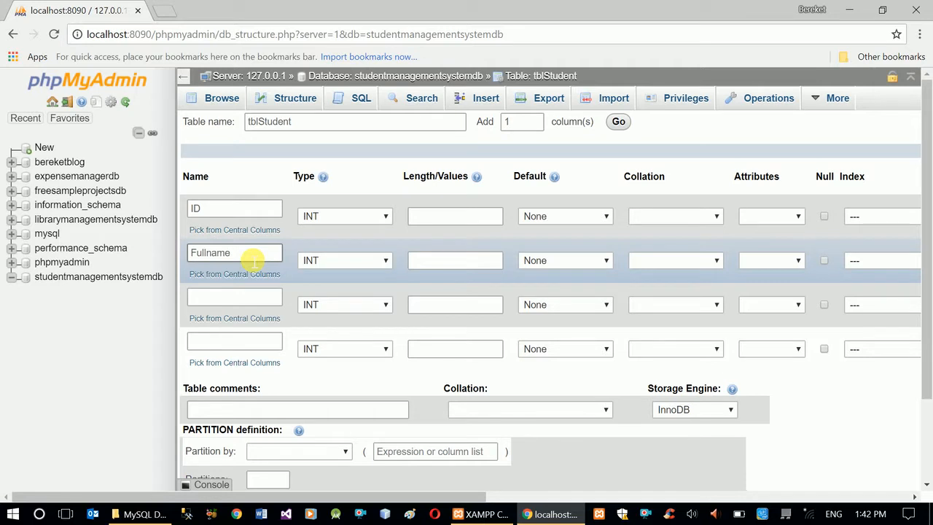
Name the third and fourth columns of the table Gender and BirthDate.
click(245, 297)
text(Gende)
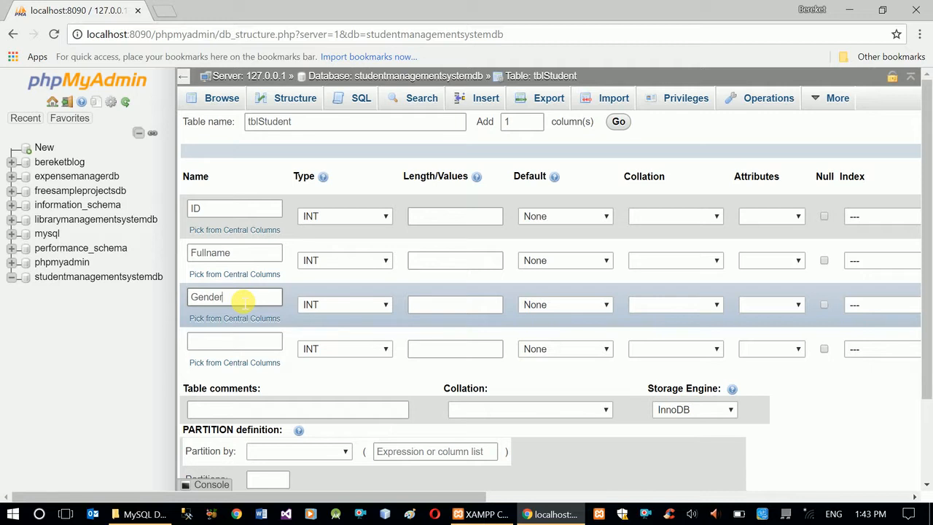
text(r)
click(249, 346)
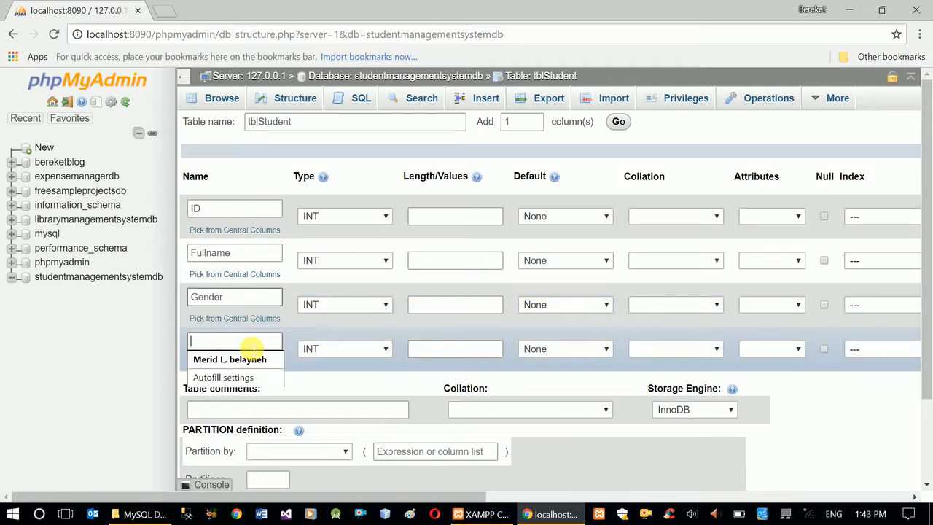
text(BirthDate)
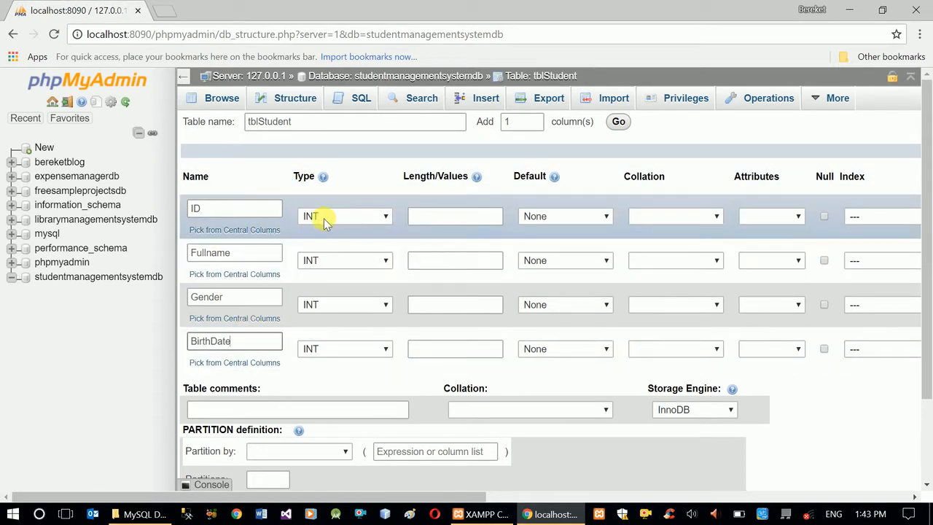
Set the Fullname column's type to VARCHAR with a length of 50.
click(386, 264)
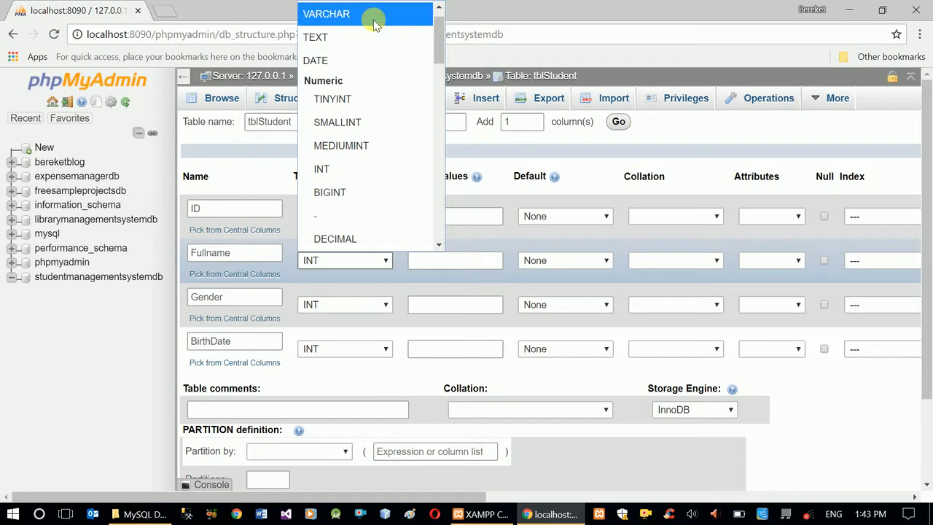
click(356, 20)
click(442, 264)
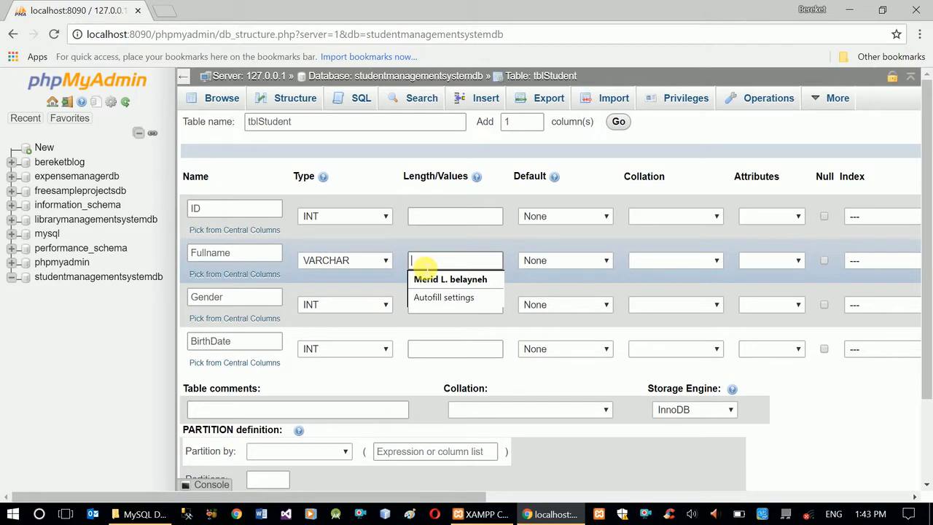
text(0)
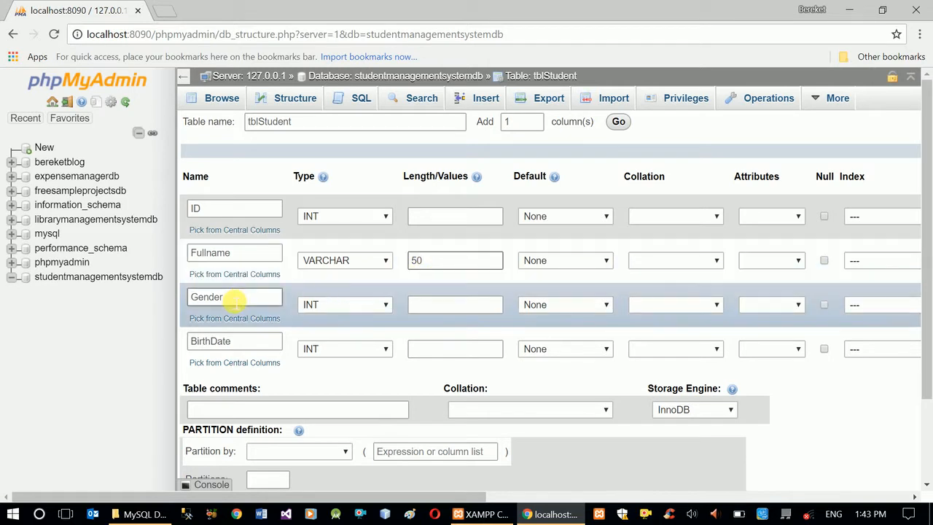
Set the Gender column to VARCHAR with a length of 15 and the BirthDate column to DATE.
click(386, 305)
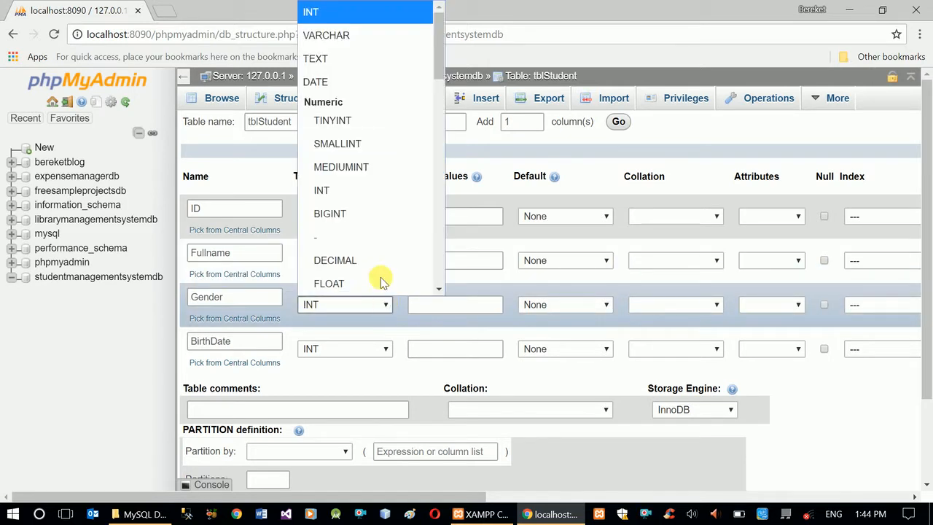
click(362, 35)
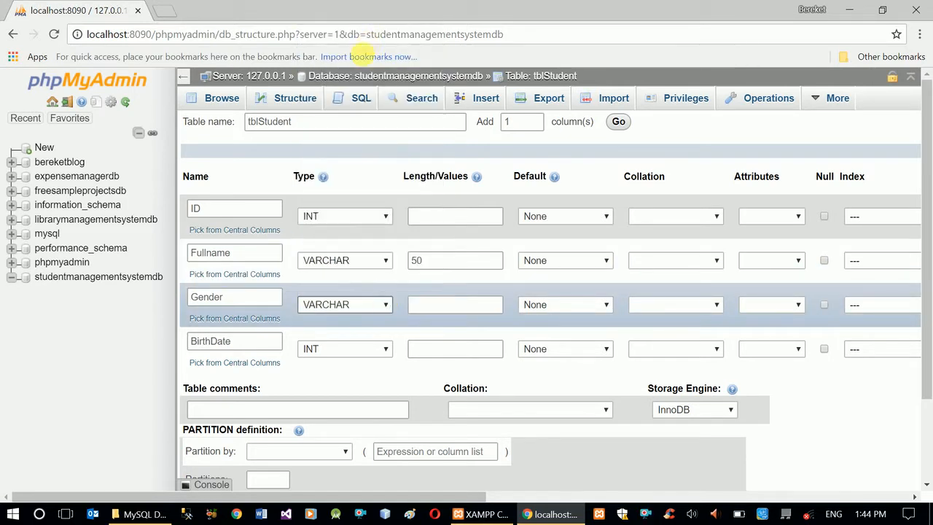
click(452, 305)
click(452, 304)
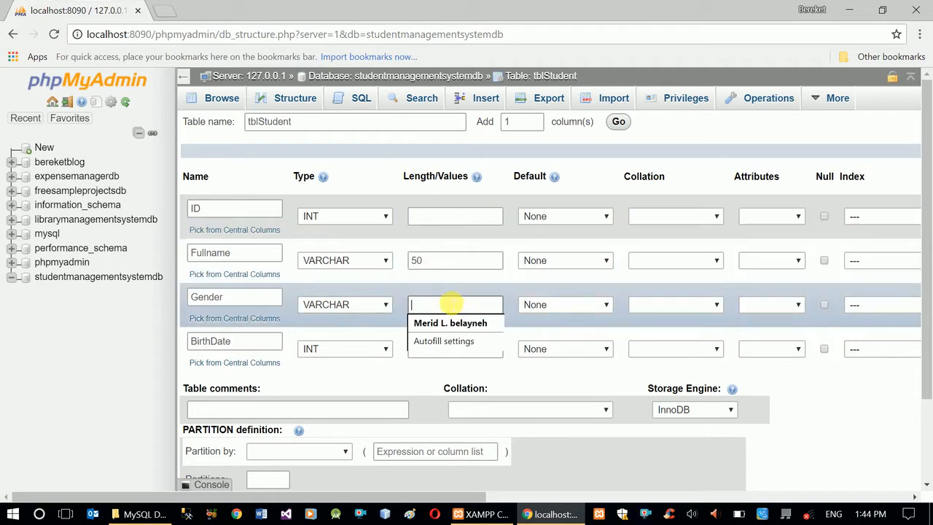
text(10)
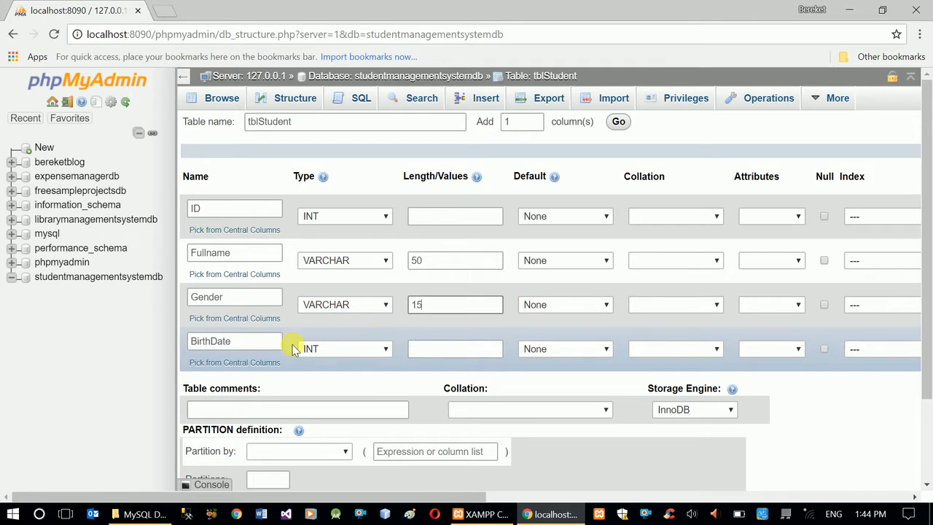
click(385, 349)
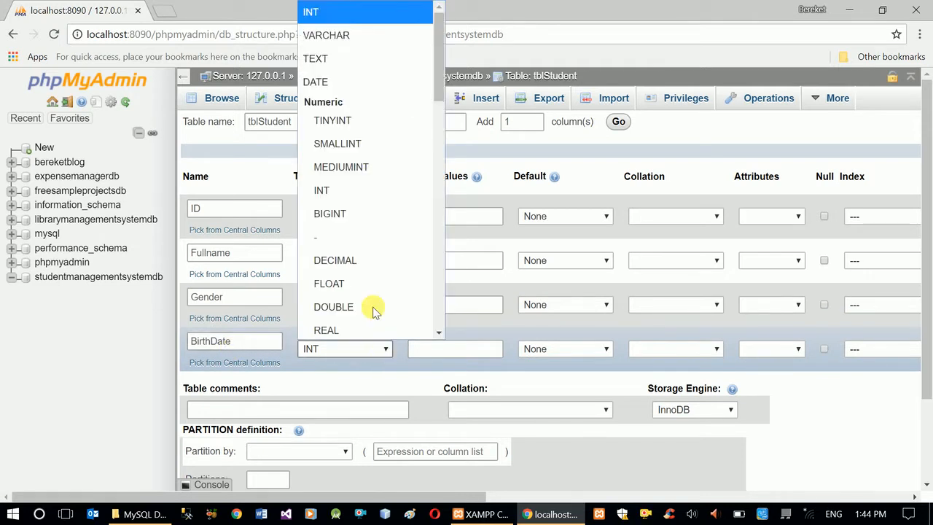
click(365, 80)
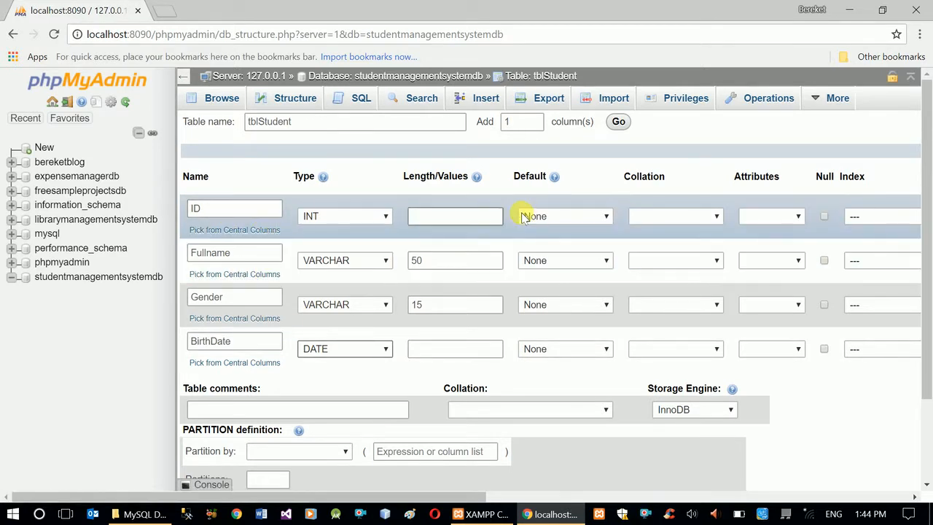
click(800, 217)
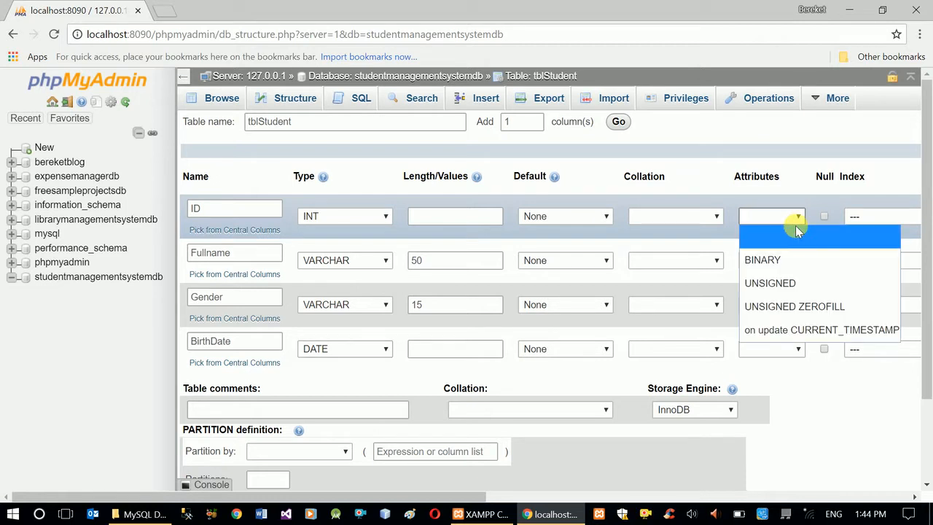
click(800, 226)
click(598, 215)
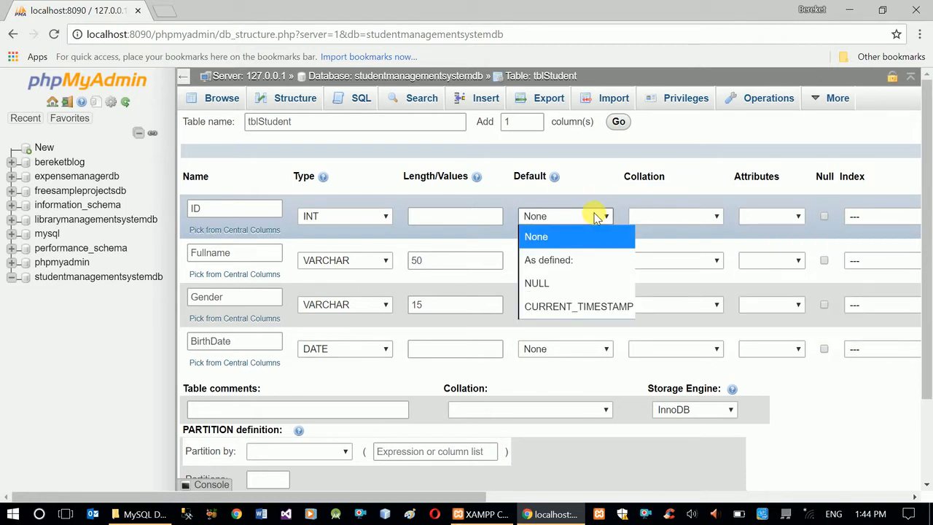
click(606, 218)
Add a PRIMARY index on the ID column.
drag(448, 500, 619, 483)
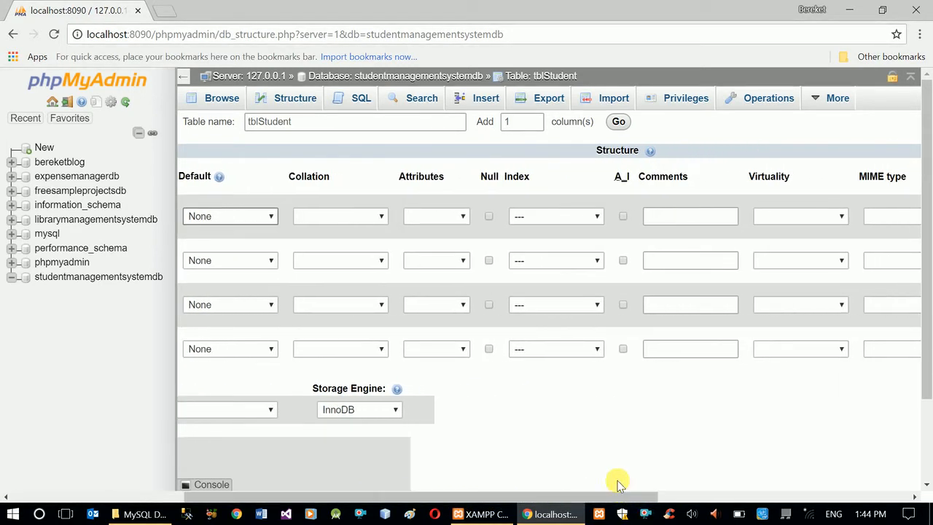
click(596, 218)
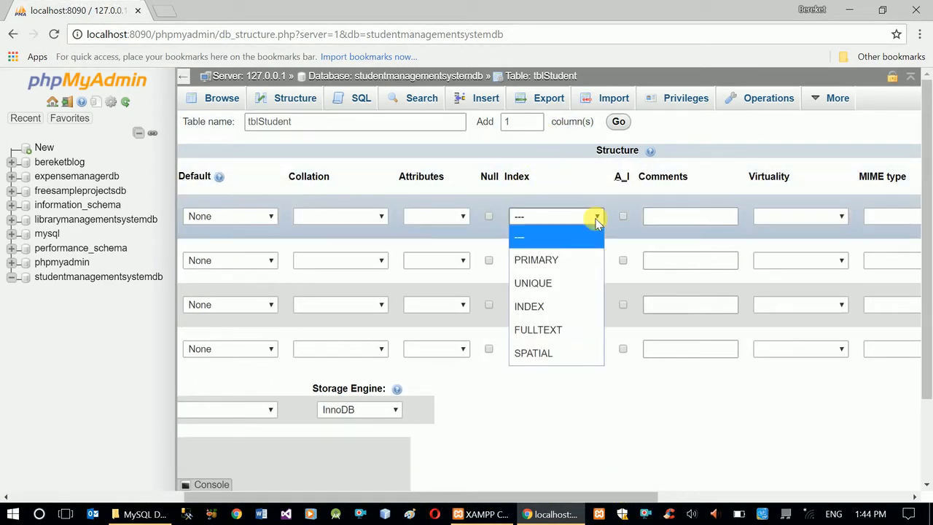
click(568, 260)
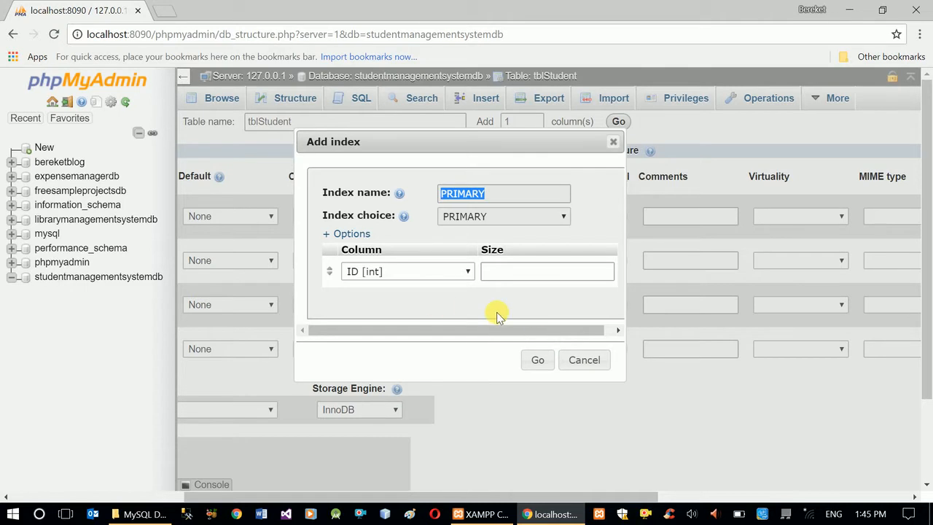
click(539, 361)
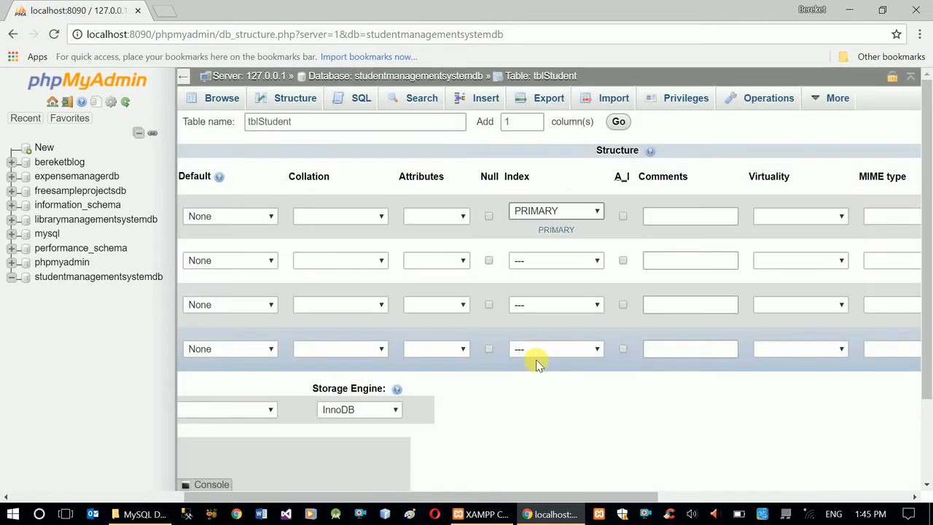
Enable auto-increment (A_I) for the ID column.
drag(455, 496, 486, 460)
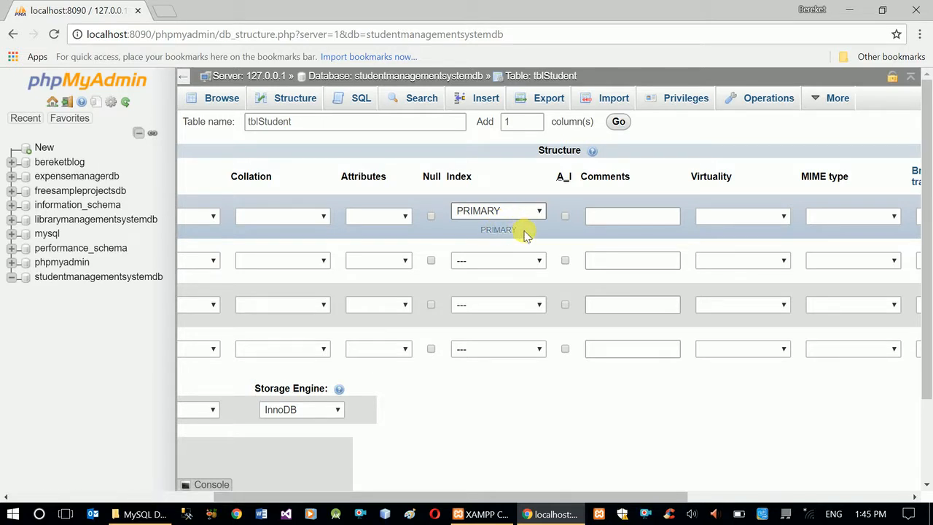
drag(427, 499, 209, 495)
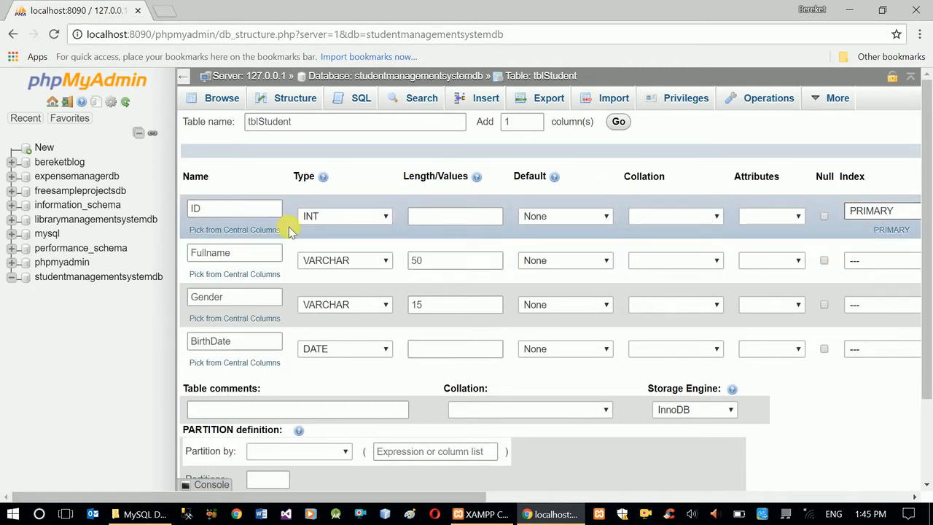
drag(371, 503, 592, 484)
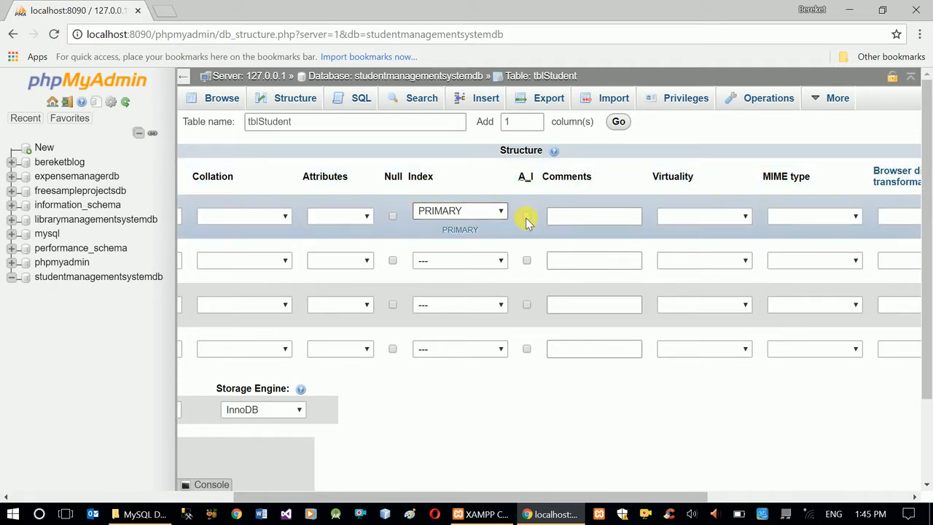
click(526, 217)
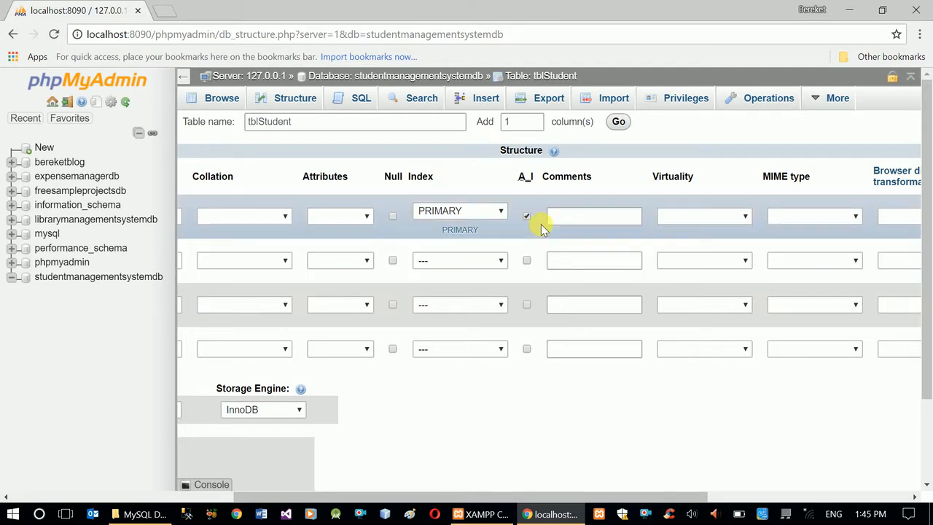
Preview the SQL for creating the tblStudent table, and save the table, ignoring all server errors.
drag(559, 498, 317, 500)
scroll(861, 371, down, 2)
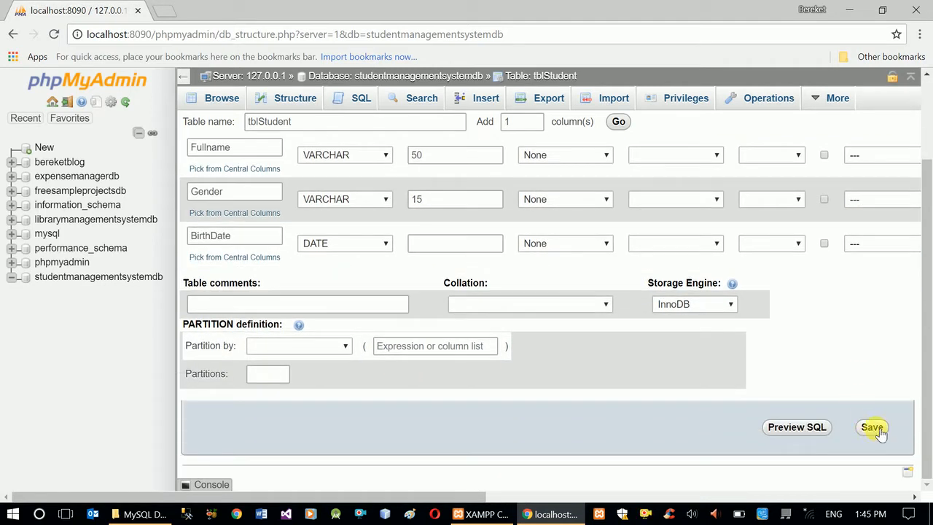
click(797, 427)
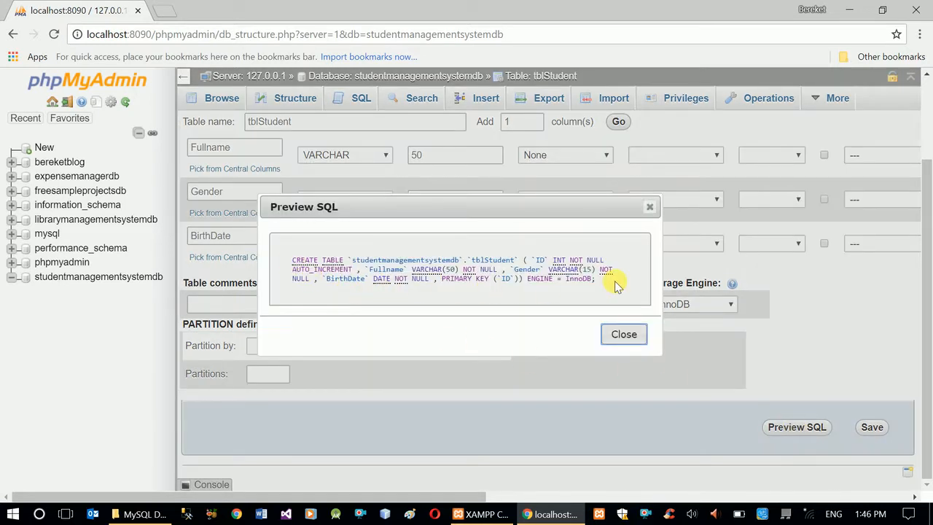
click(622, 334)
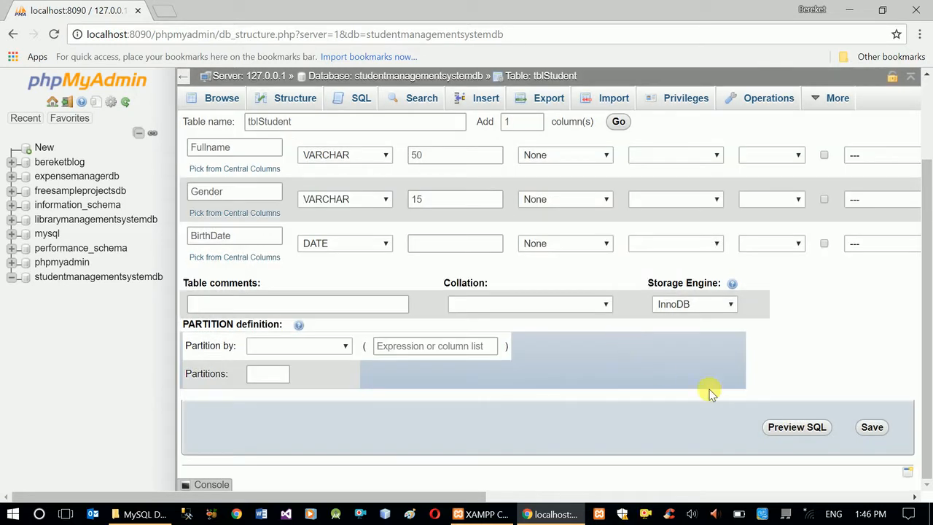
click(873, 427)
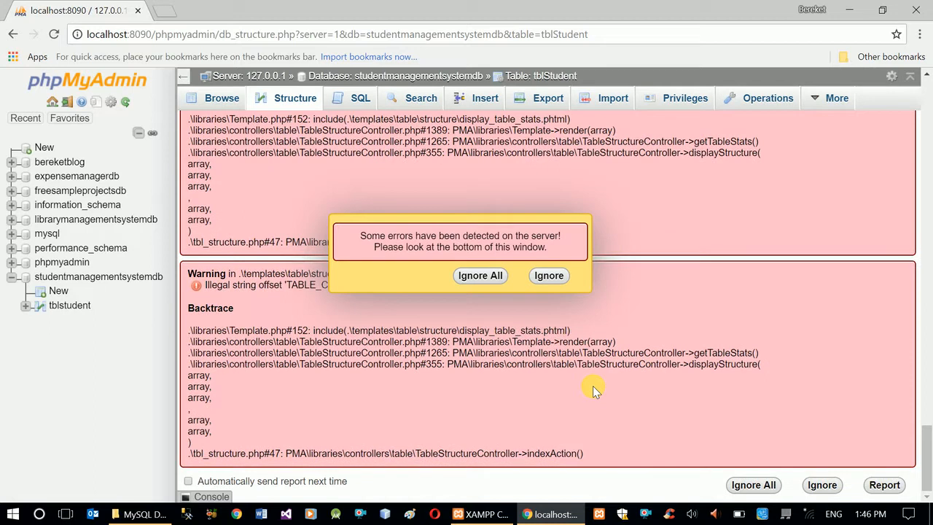
click(475, 276)
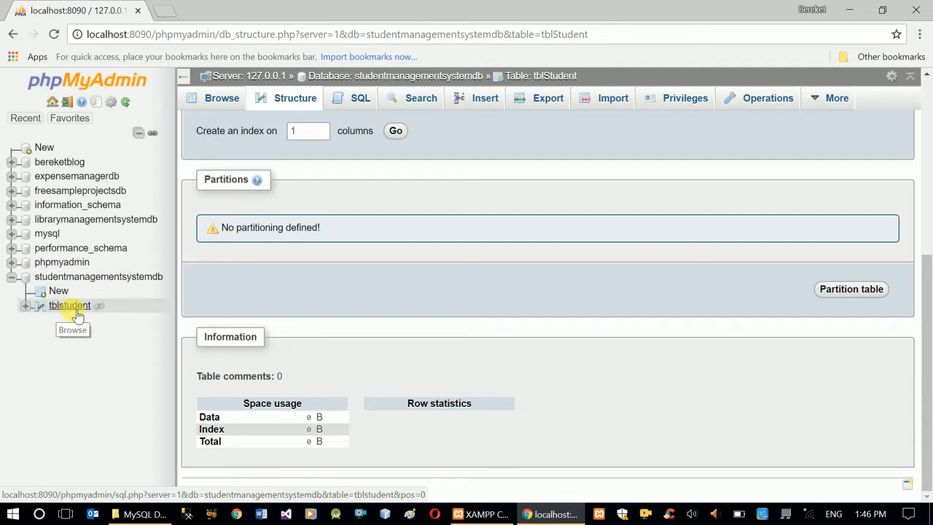
Expand the columns and indexes of tblstudent in the database tree and browse the table's rows.
click(30, 310)
click(41, 321)
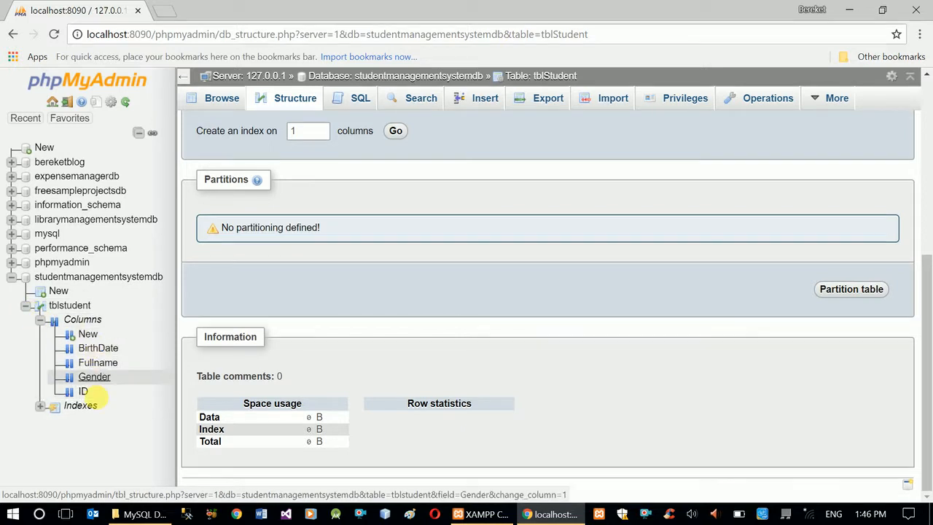
click(41, 407)
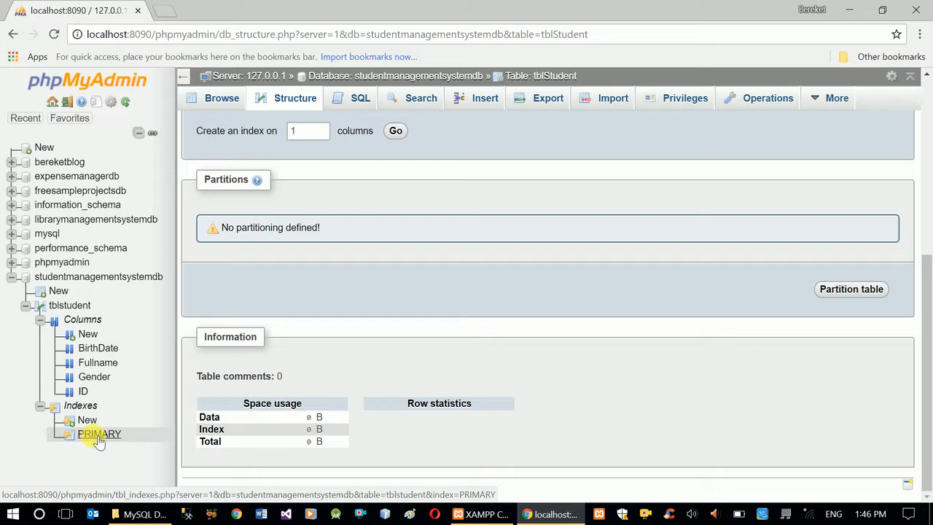
click(80, 312)
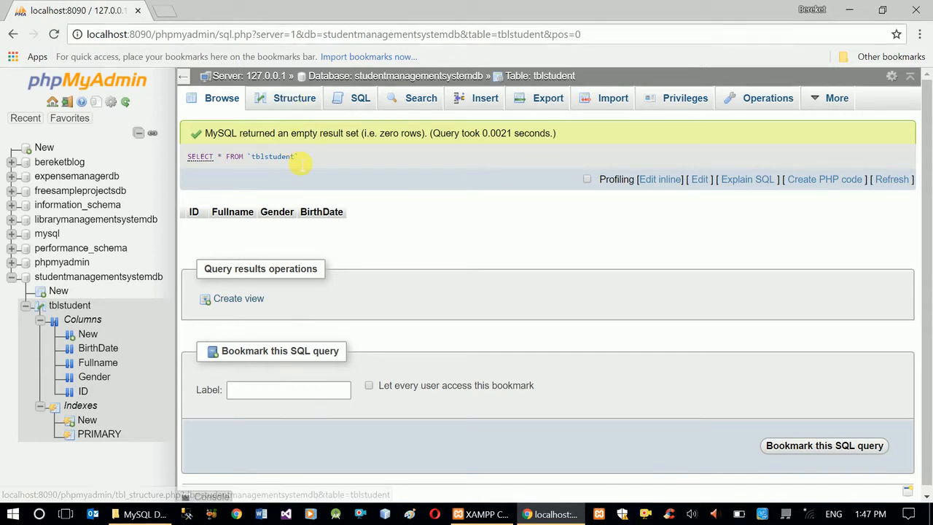
Add one INT column named Grade after Gender in the tblstudent table's structure and save it.
click(300, 101)
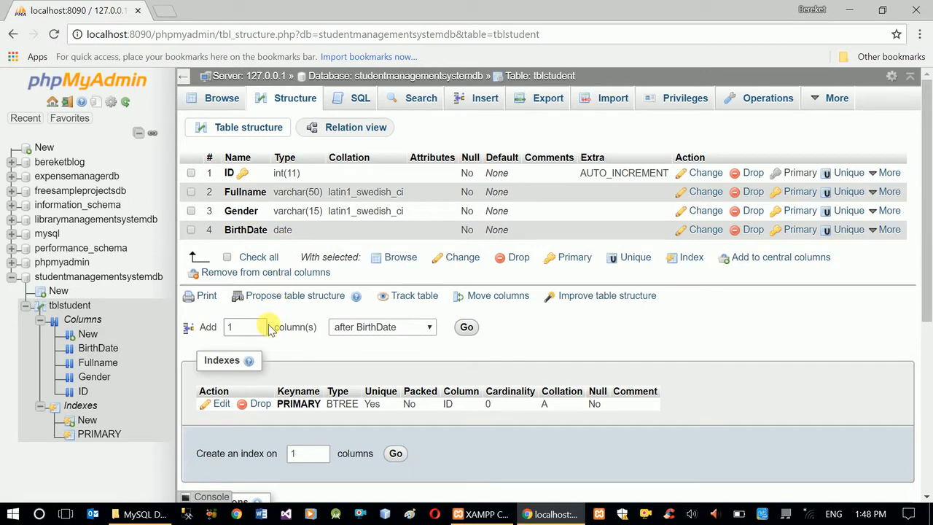
scroll(351, 373, down, 1)
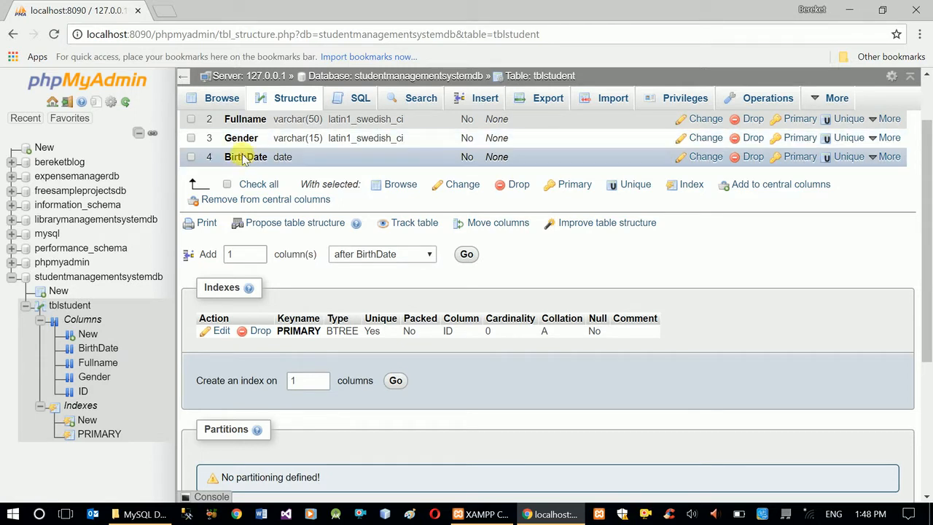
click(431, 256)
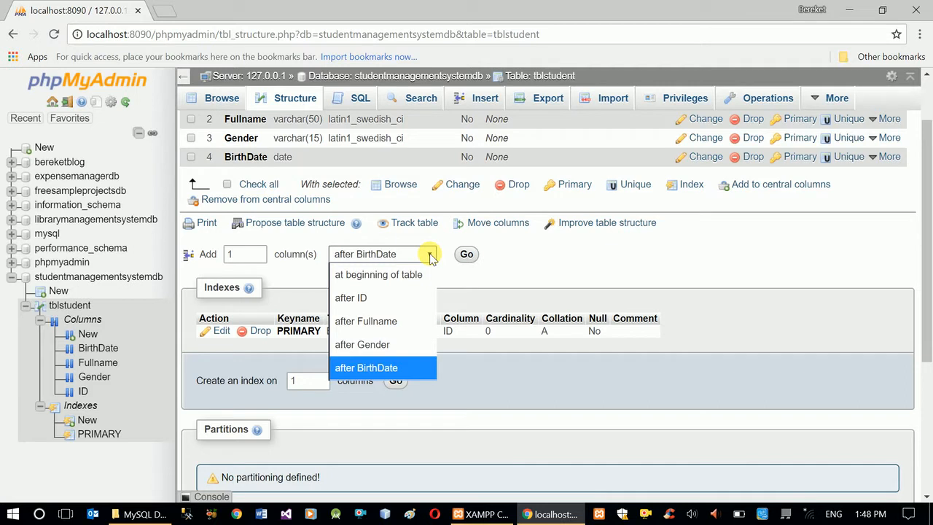
click(380, 349)
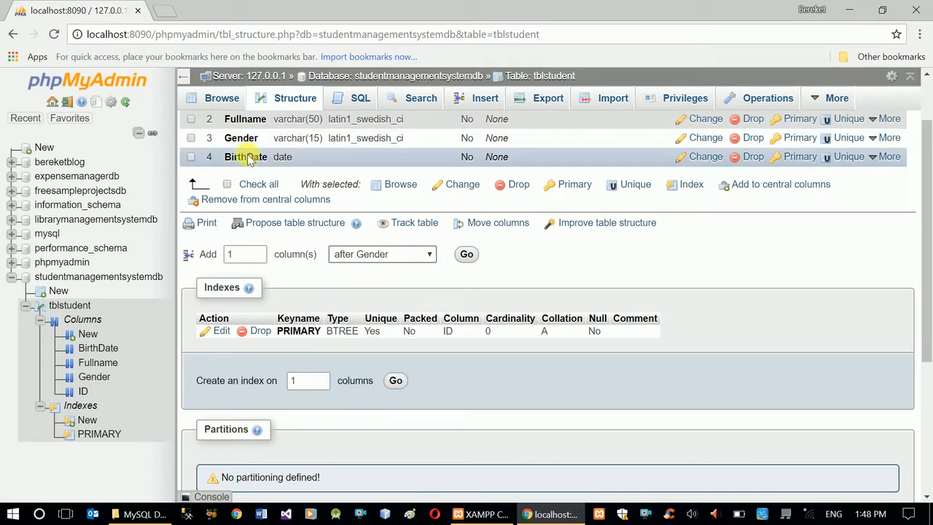
click(471, 262)
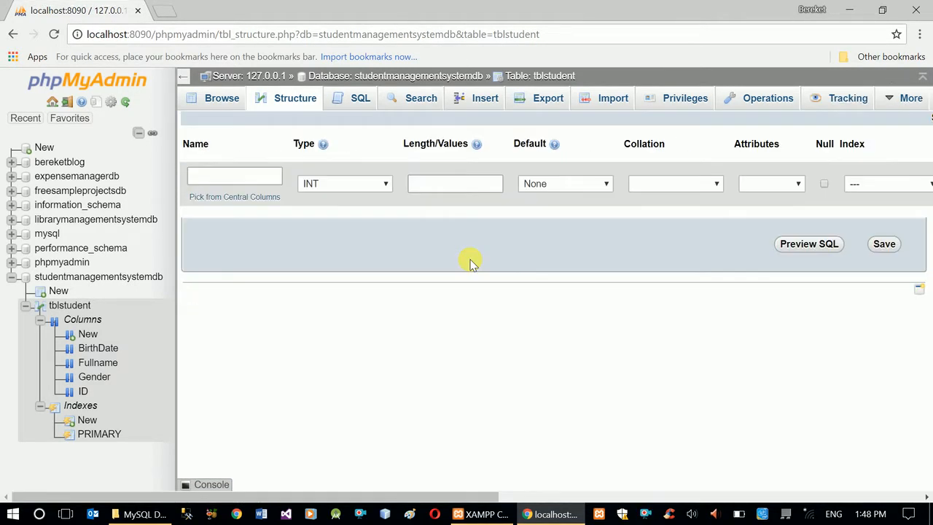
click(254, 179)
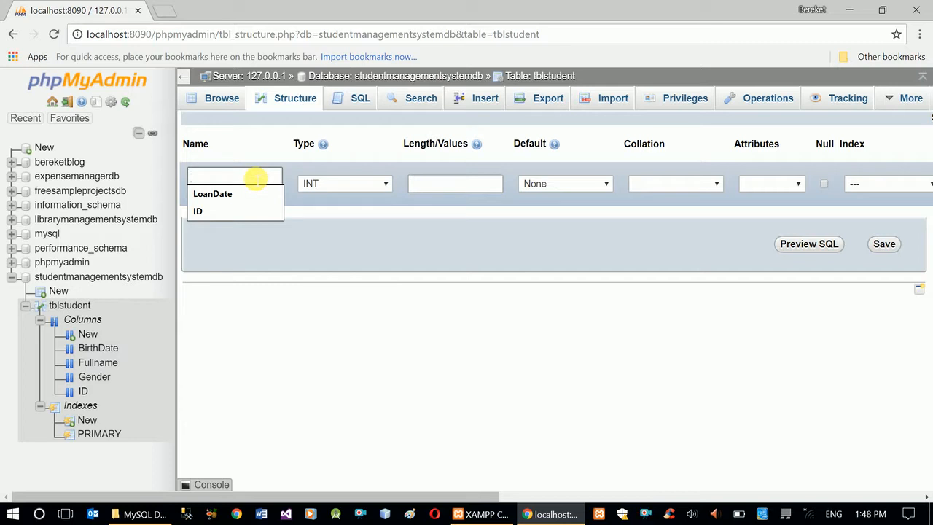
text(Grade)
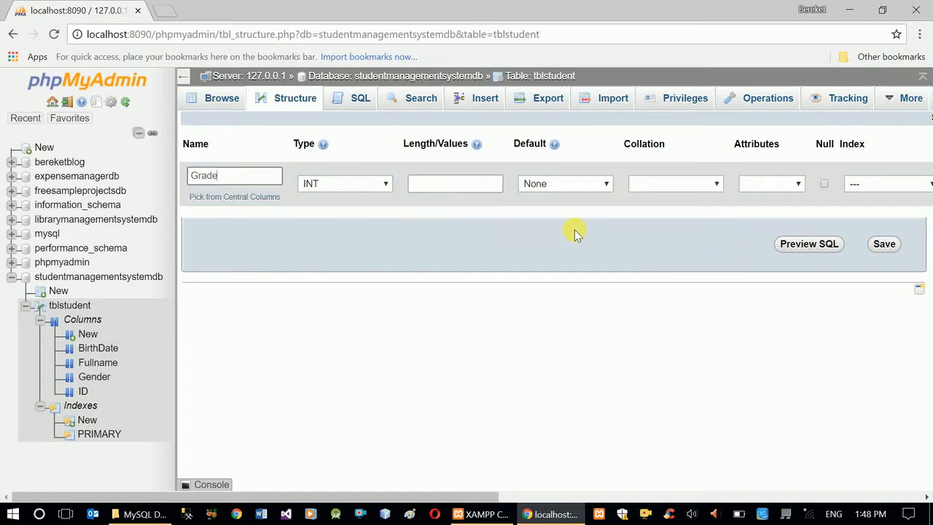
click(890, 245)
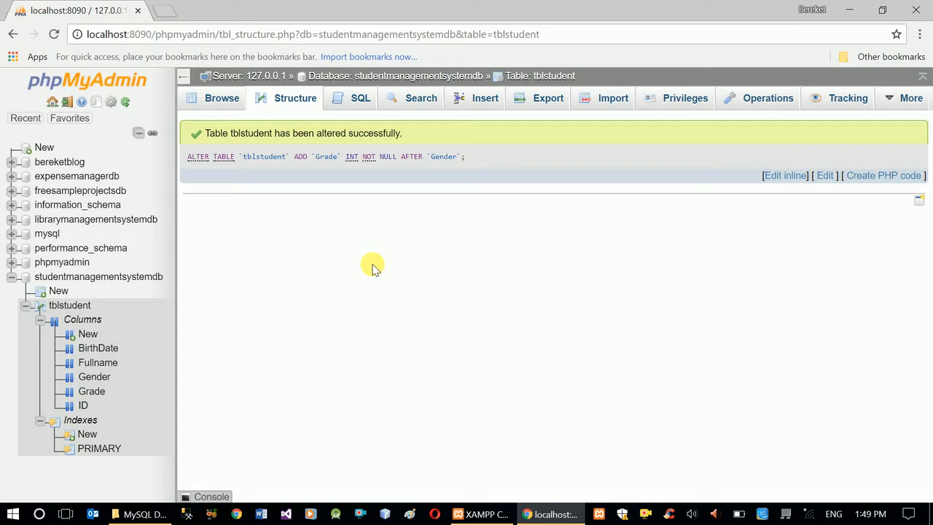
Review the tblstudent table's structure to check the Grade column's type and position.
click(299, 102)
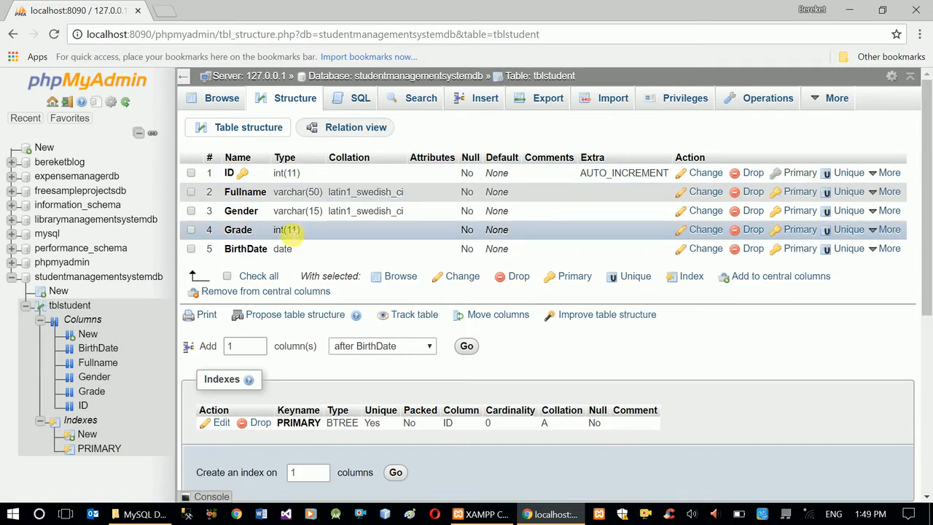
drag(222, 233, 350, 232)
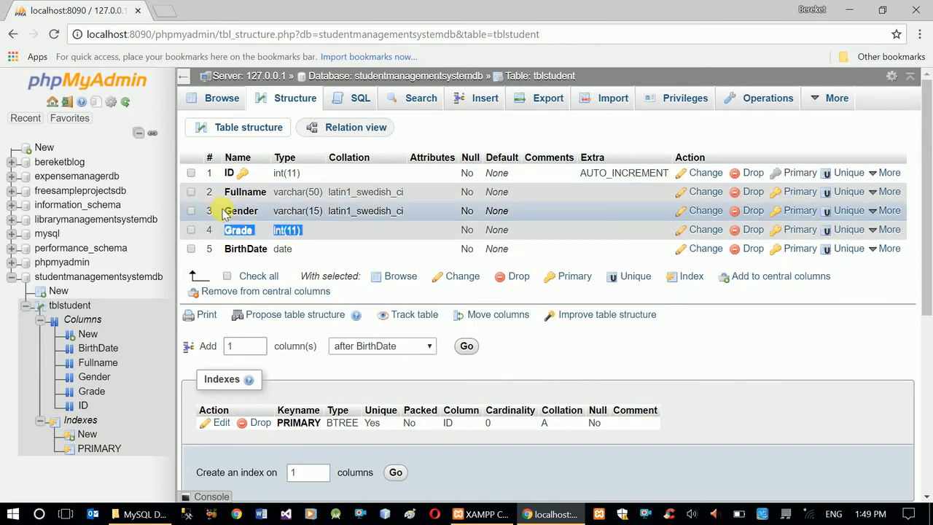
click(253, 232)
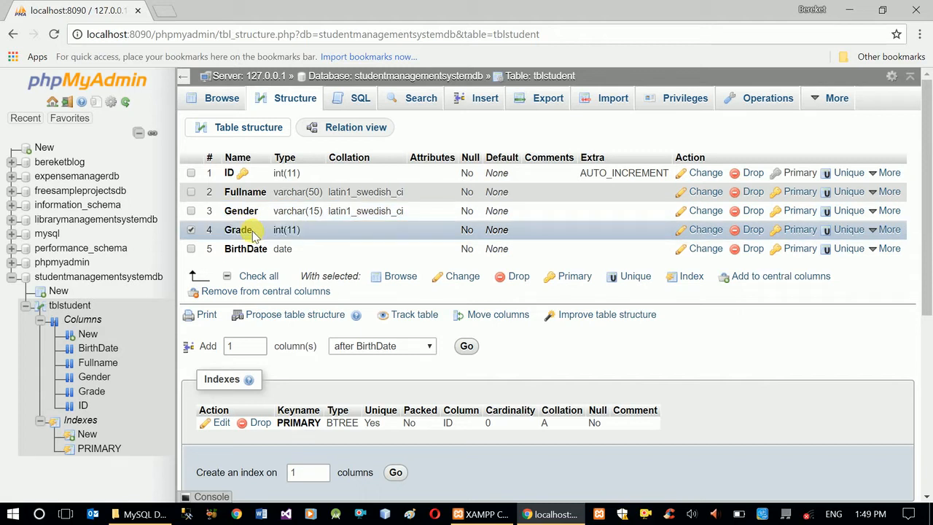
click(249, 233)
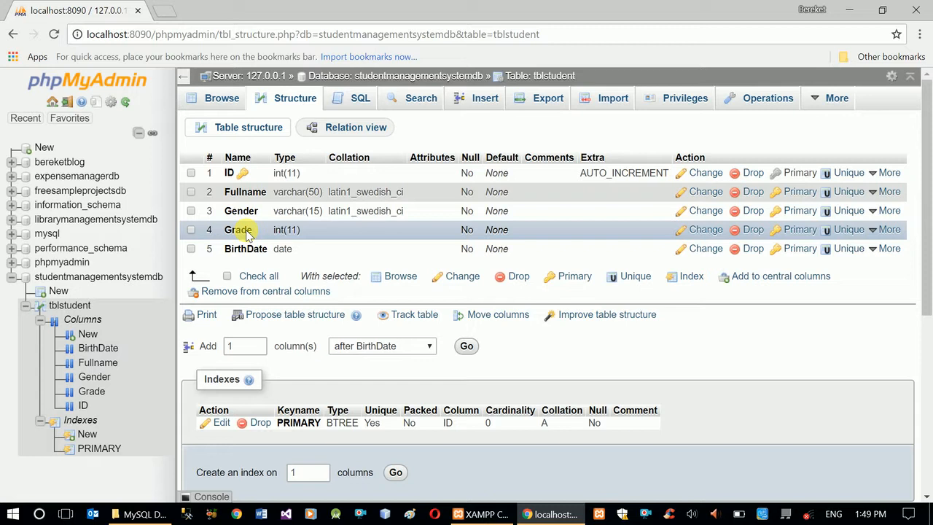